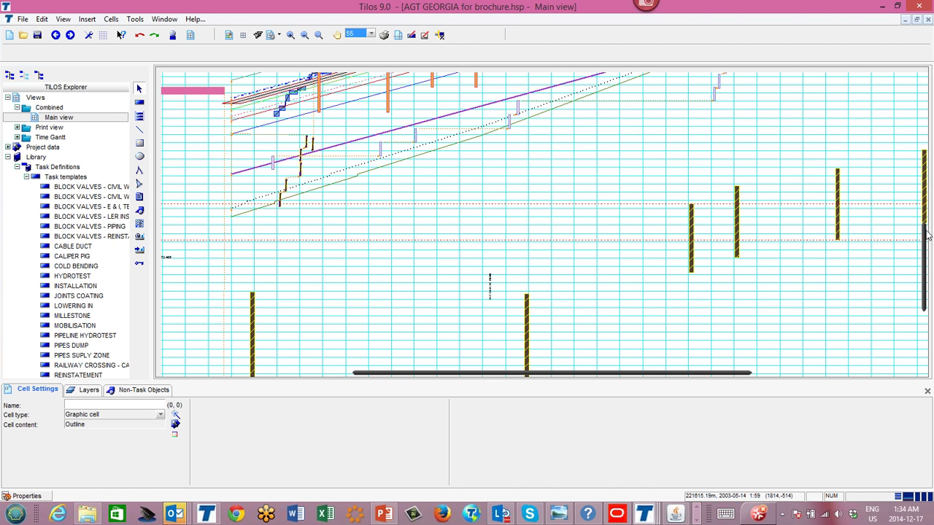
# - Examine the crew lines and seasonal tasks across the AGT GEORGIA time-distance chart, in detail and at a 25% overview
pyautogui.scroll(5, 926, 233)
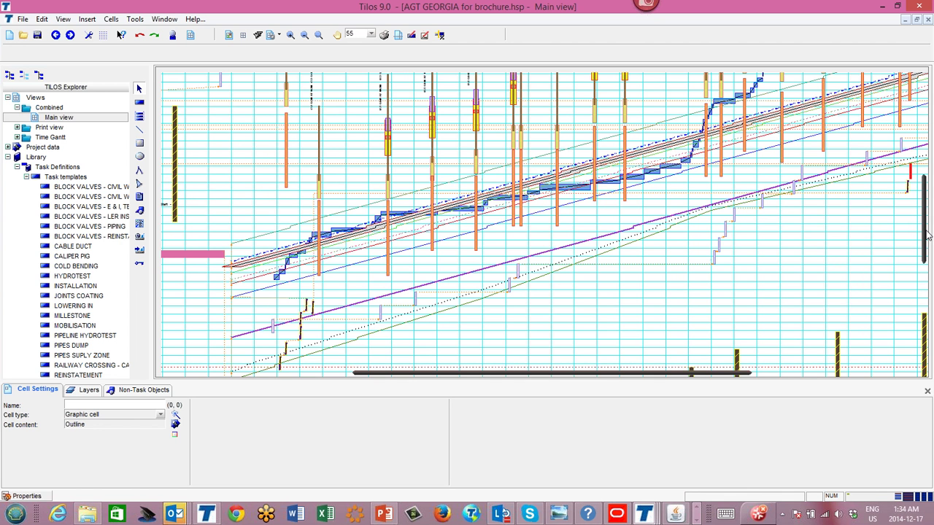
pyautogui.scroll(-4, 435, 378)
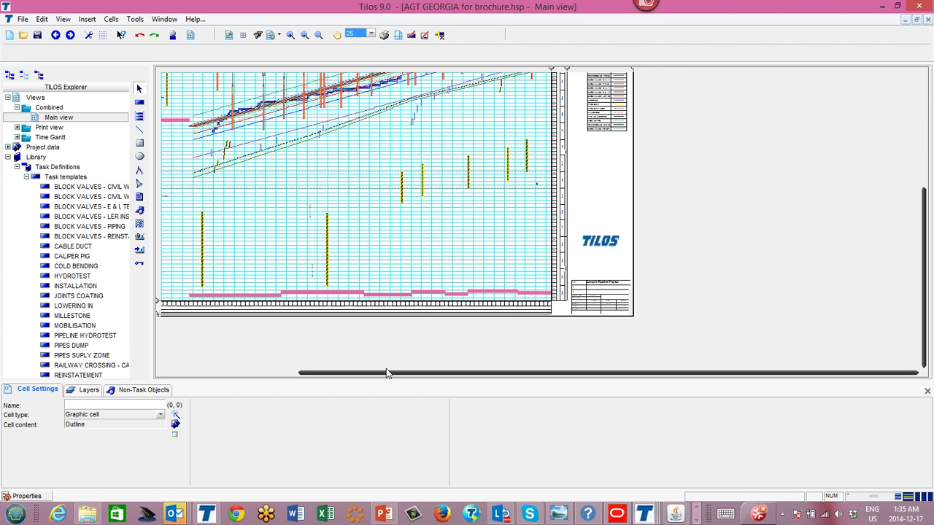
pyautogui.scroll(2, 340, 254)
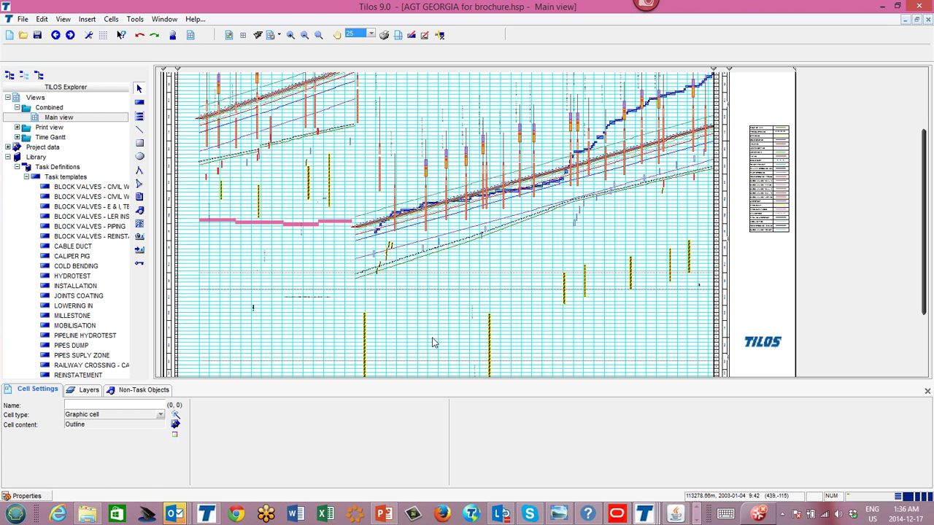
# - Switch to the Sample pipeline with progress and gantt chart project and review the individual crew progress charts up to Clear and Grub
pyautogui.click(636, 515)
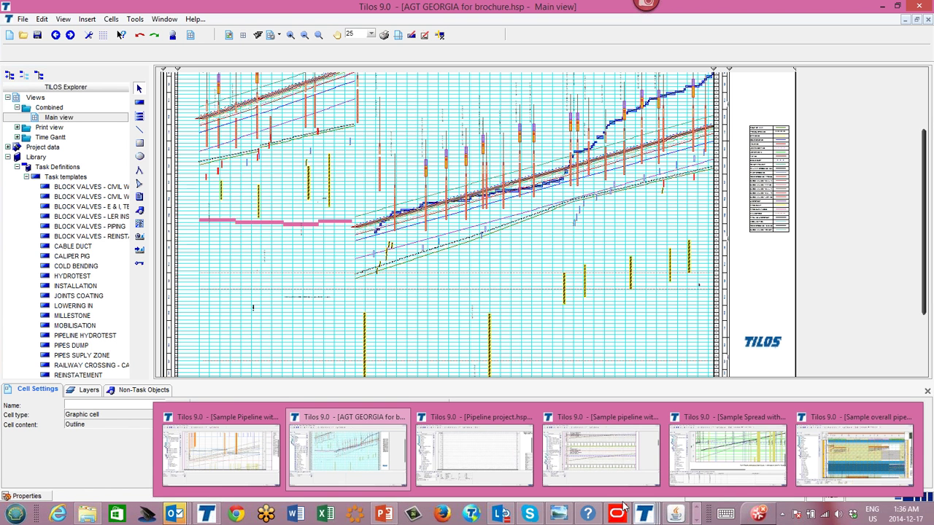
pyautogui.click(600, 458)
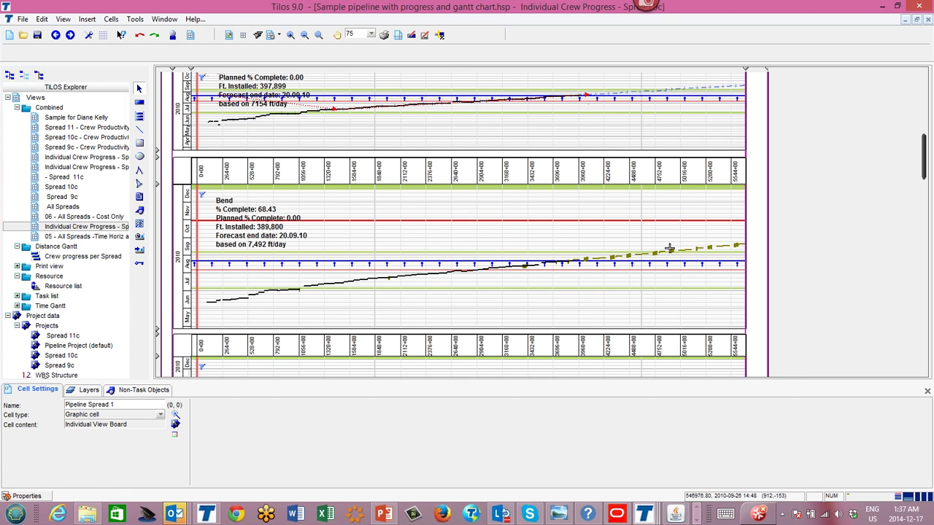
pyautogui.click(602, 256)
pyautogui.click(711, 268)
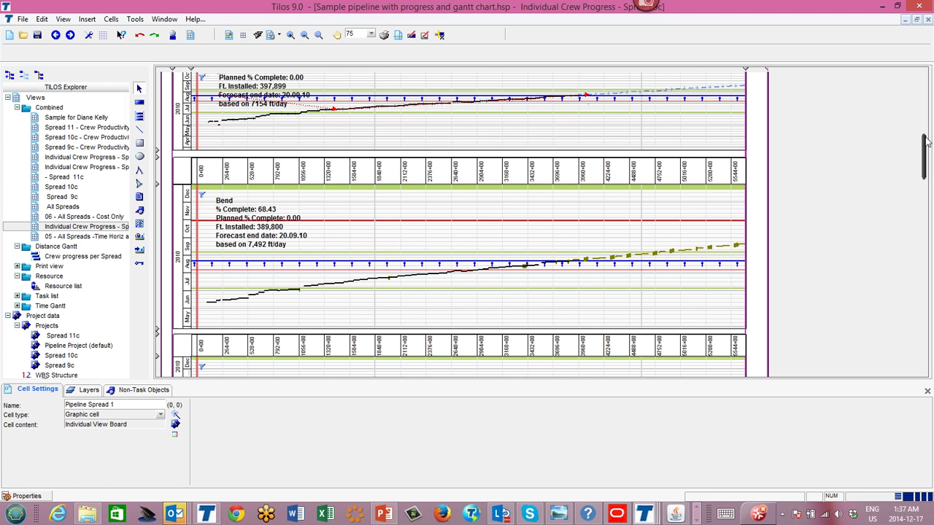
pyautogui.moveTo(925, 138); pyautogui.dragTo(929, 68)
# - Switch to the Sample Spread with Spend Profile project and examine its look-ahead chart, from the crossings and elevation profile to the welding lines
pyautogui.click(644, 514)
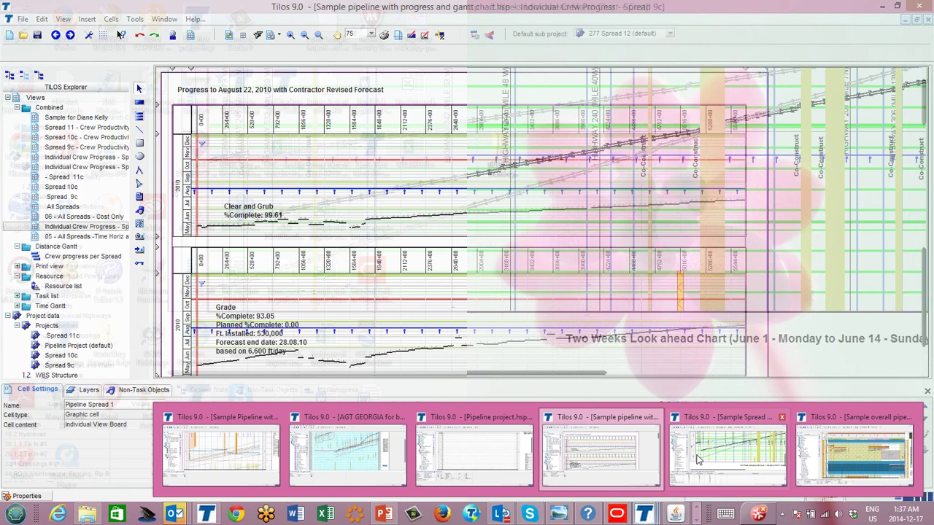
pyautogui.click(728, 454)
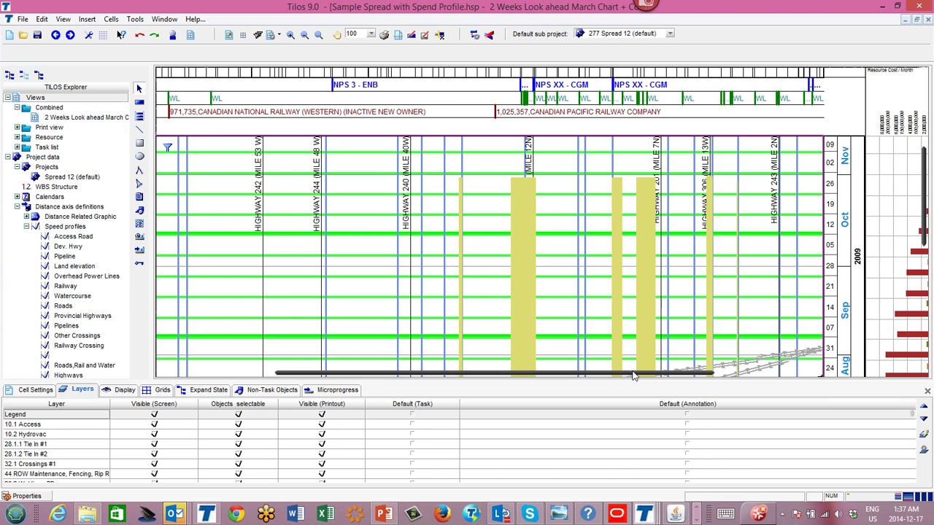
pyautogui.moveTo(728, 373); pyautogui.dragTo(842, 373)
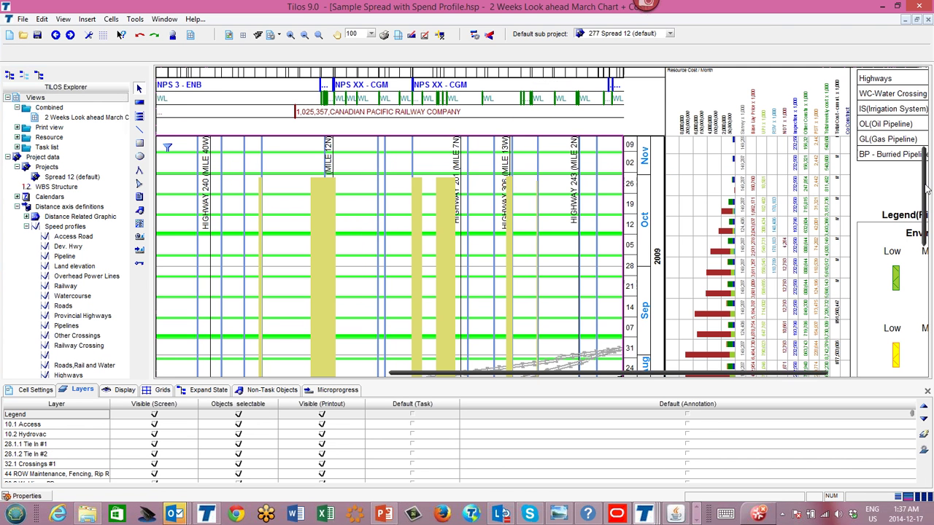
pyautogui.moveTo(927, 189); pyautogui.dragTo(926, 190)
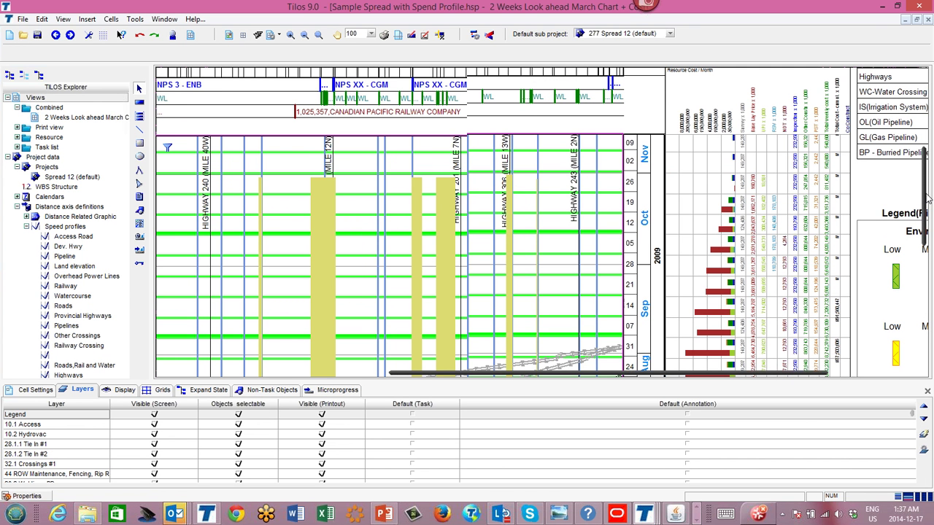
pyautogui.scroll(-2, 926, 188)
pyautogui.scroll(-1, 930, 186)
pyautogui.scroll(1, 531, 316)
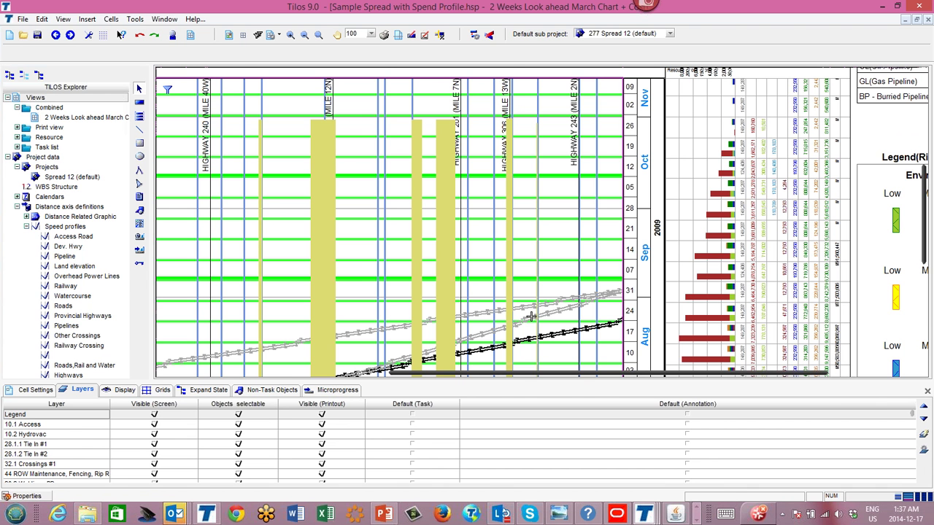
pyautogui.scroll(-1, 531, 316)
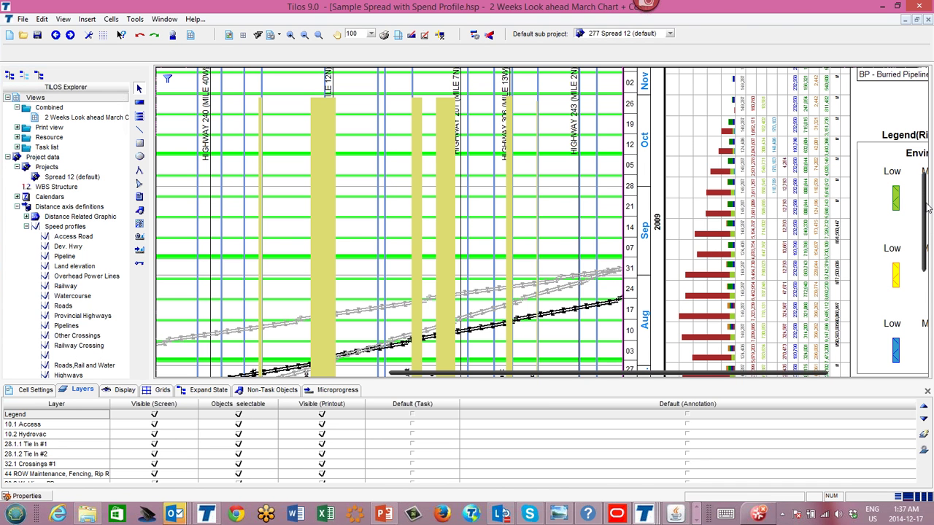
pyautogui.moveTo(928, 209); pyautogui.dragTo(931, 166)
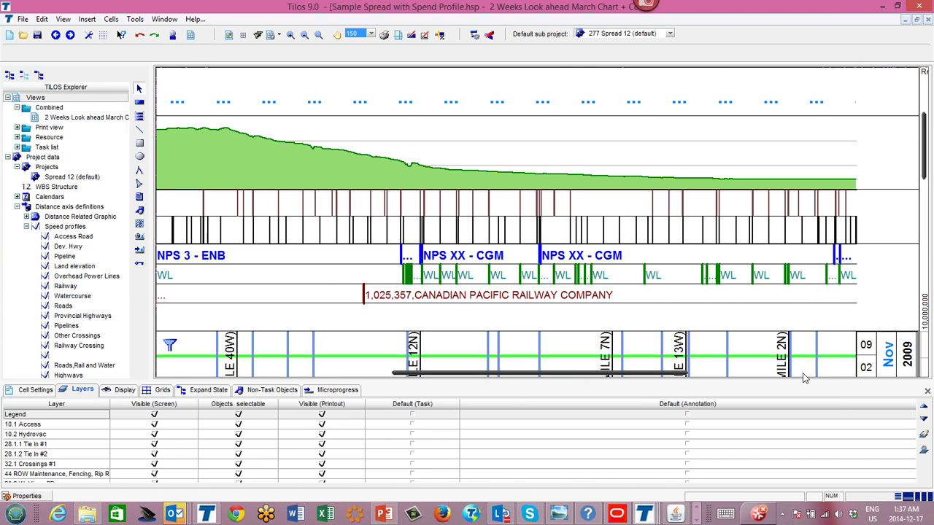
# - Examine the Resource Cost / Month histogram and its weekly cost columns alongside the 20 Welding Auto task
pyautogui.click(803, 372)
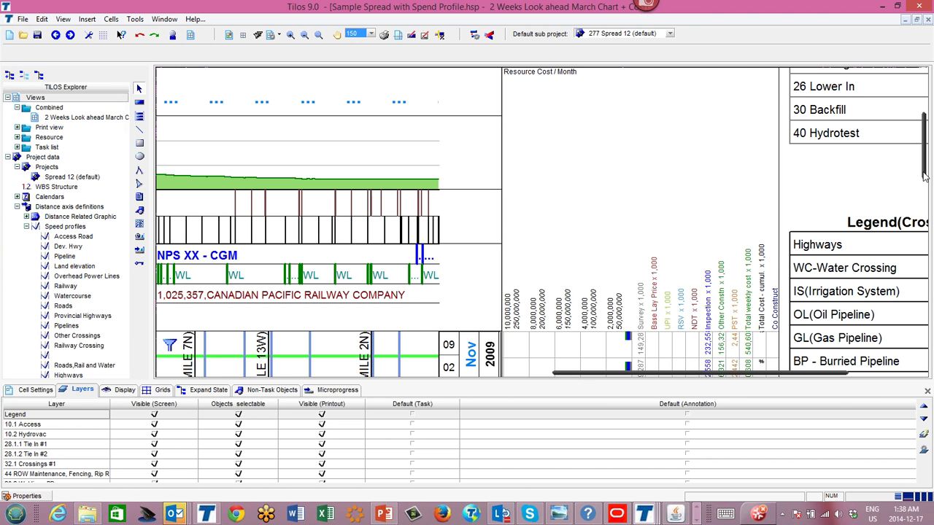
pyautogui.scroll(-2, 927, 197)
pyautogui.scroll(-5, 927, 206)
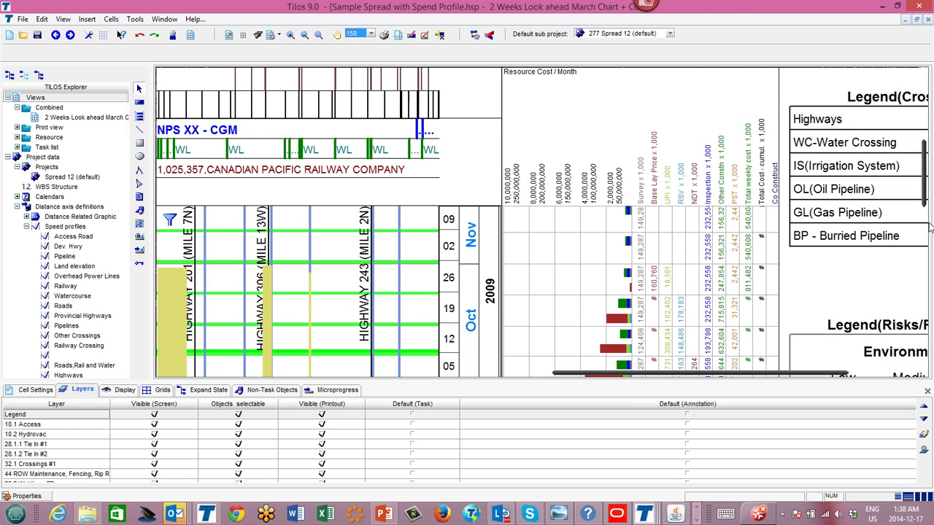
pyautogui.scroll(-6, 930, 229)
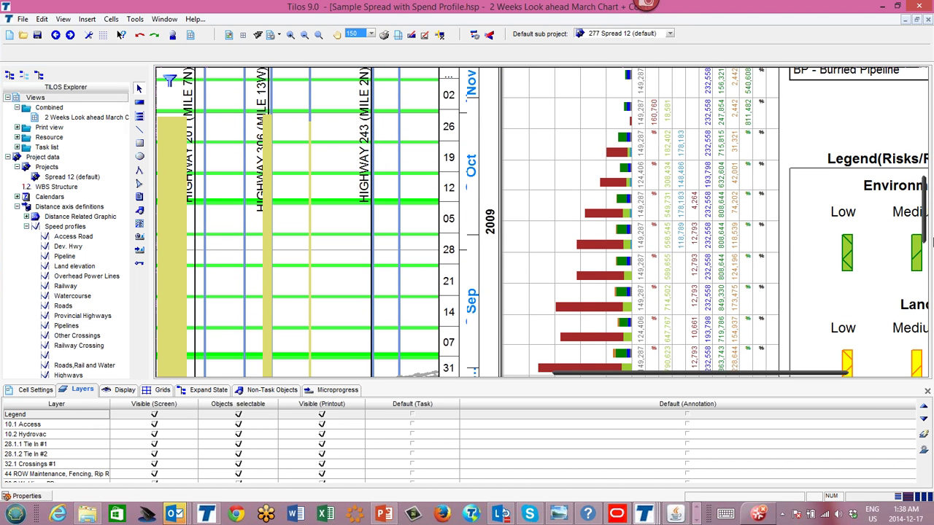
pyautogui.scroll(-6, 931, 246)
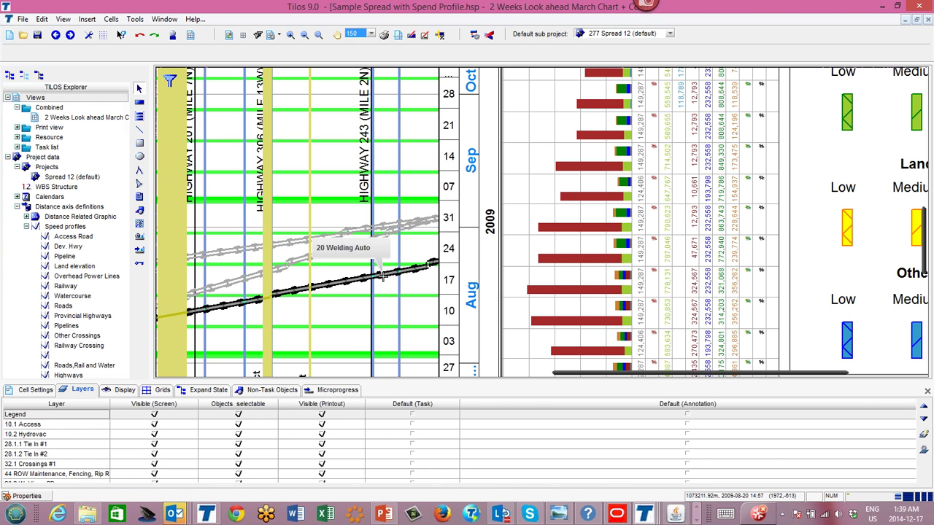
# - Move the 20 Welding Auto task to later and earlier dates on the chart, finishing with it running from 2009-06-20 to 2009-08-12
pyautogui.moveTo(382, 276); pyautogui.dragTo(385, 243)
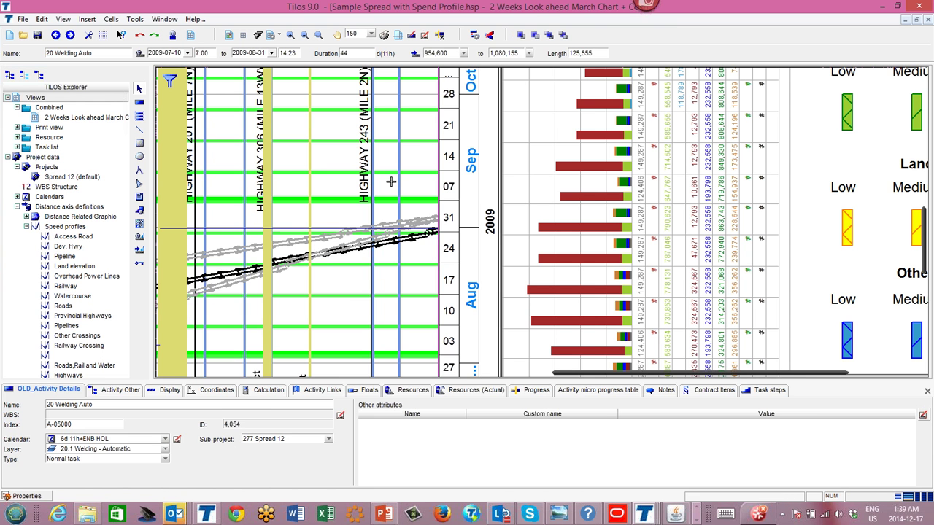
pyautogui.moveTo(391, 182); pyautogui.dragTo(396, 156)
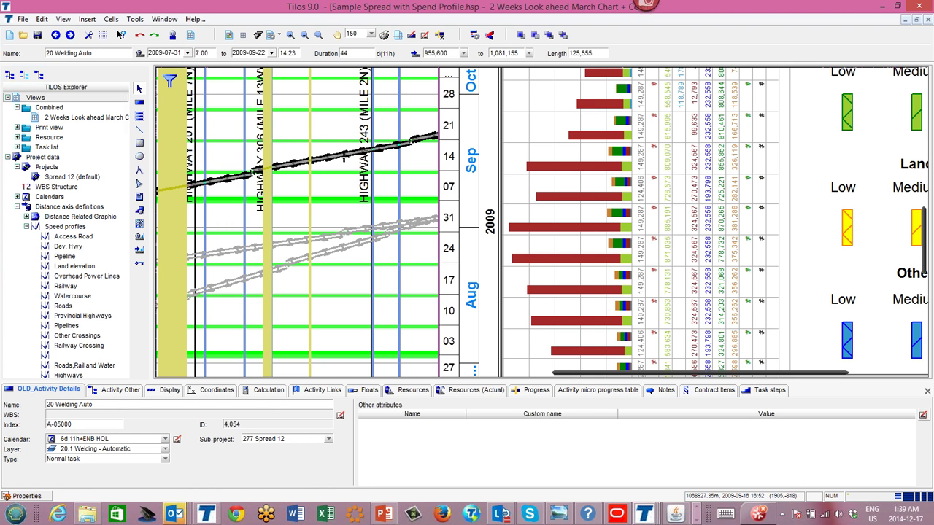
pyautogui.moveTo(342, 155); pyautogui.dragTo(347, 225)
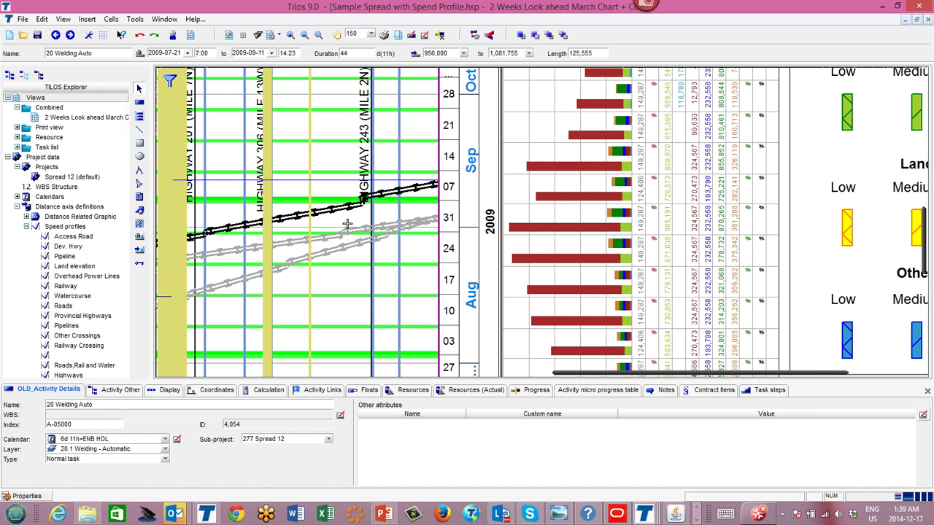
pyautogui.moveTo(347, 224); pyautogui.dragTo(469, 312)
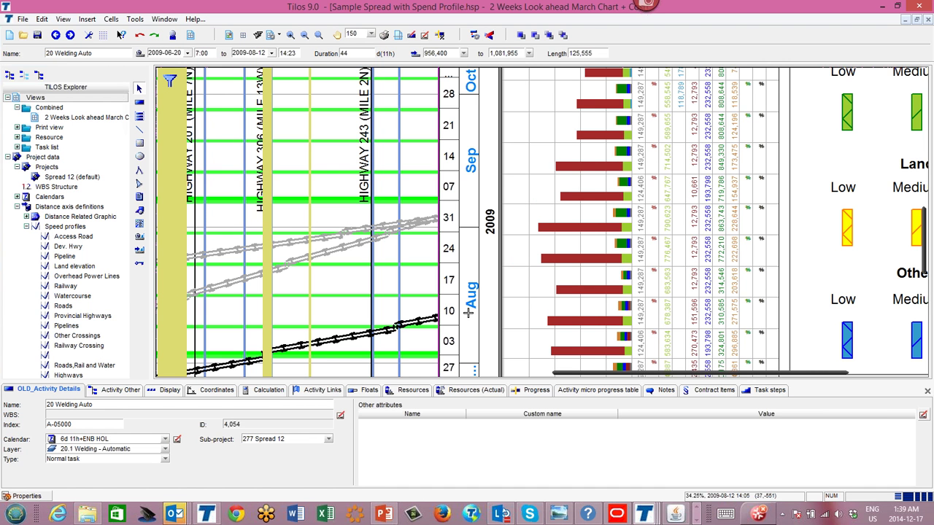
# - Export the Resource Cost / Month data to the clipboard and paste it at cell A1 of a blank Excel workbook
pyautogui.rightClick(690, 161)
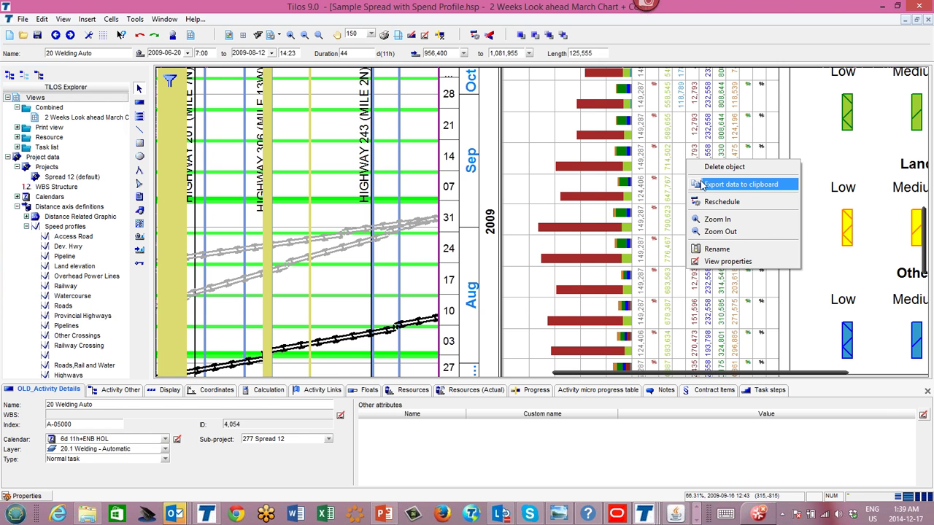
pyautogui.click(737, 185)
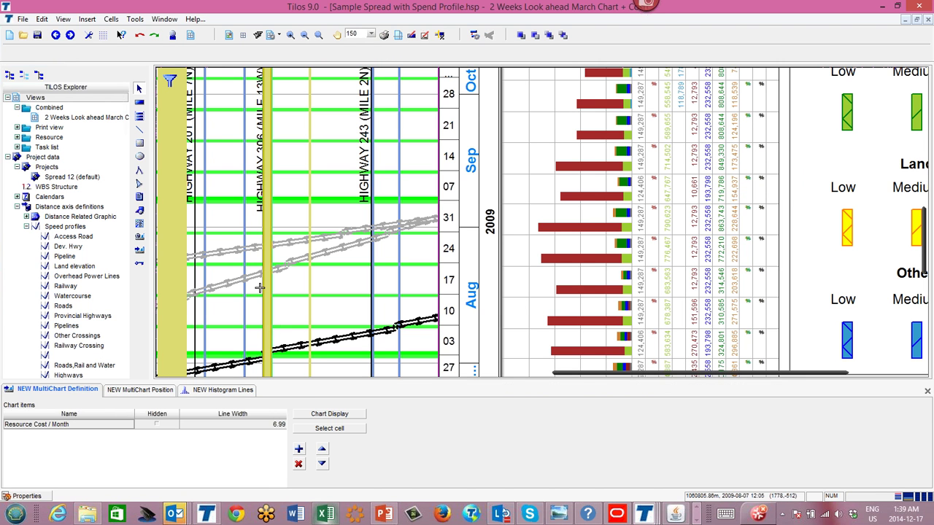
pyautogui.click(325, 514)
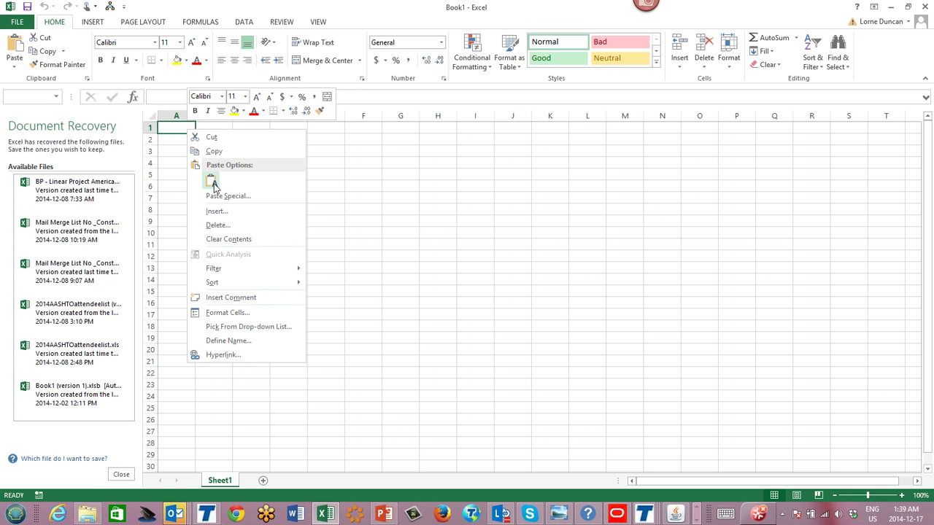
pyautogui.click(211, 182)
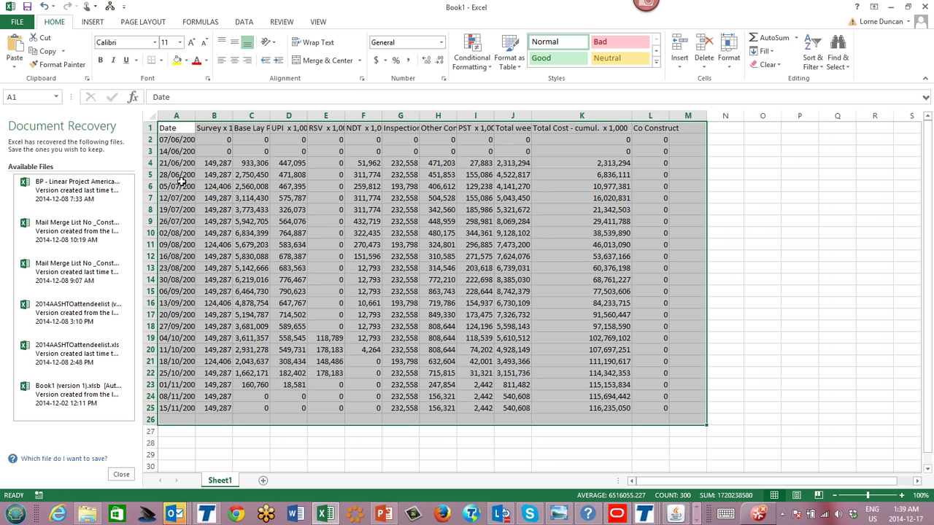
# - Switch to the Sample overall pipeline view project in Tilos 9.0 and examine the All Crews chart's sections, weather bands, restricted activity periods and legend
pyautogui.click(644, 513)
pyautogui.click(853, 454)
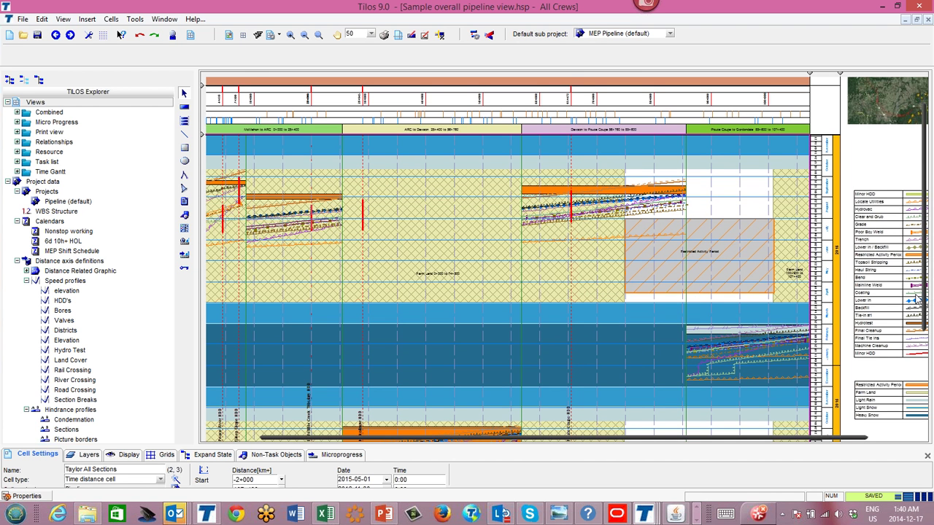
pyautogui.scroll(-5, 479, 288)
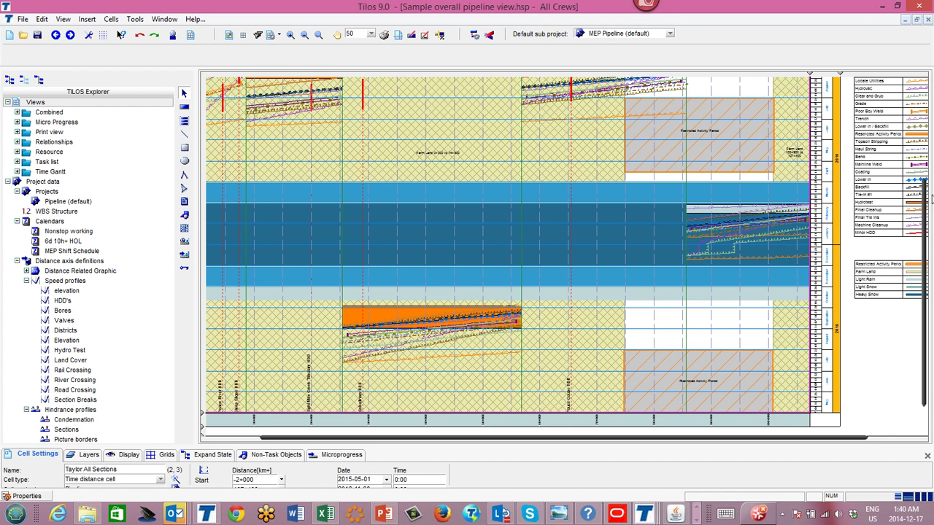
pyautogui.scroll(3, 337, 164)
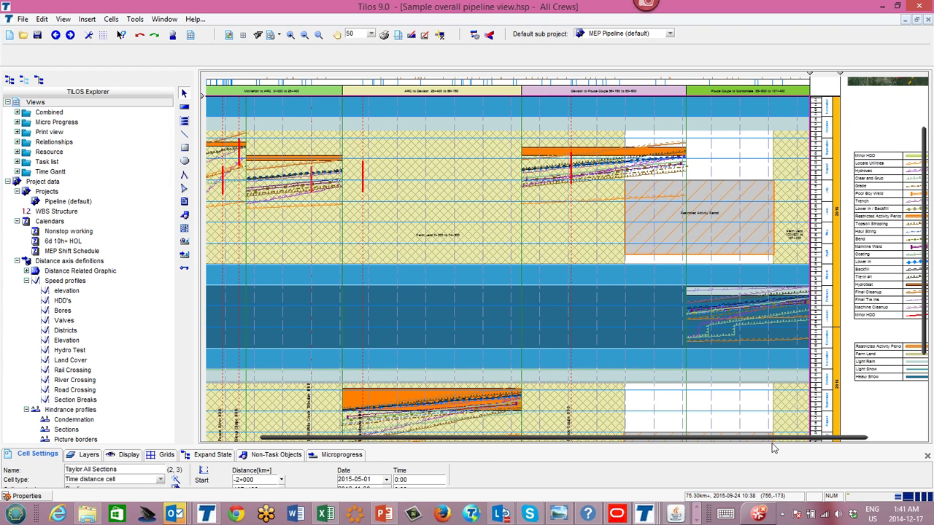
pyautogui.click(890, 438)
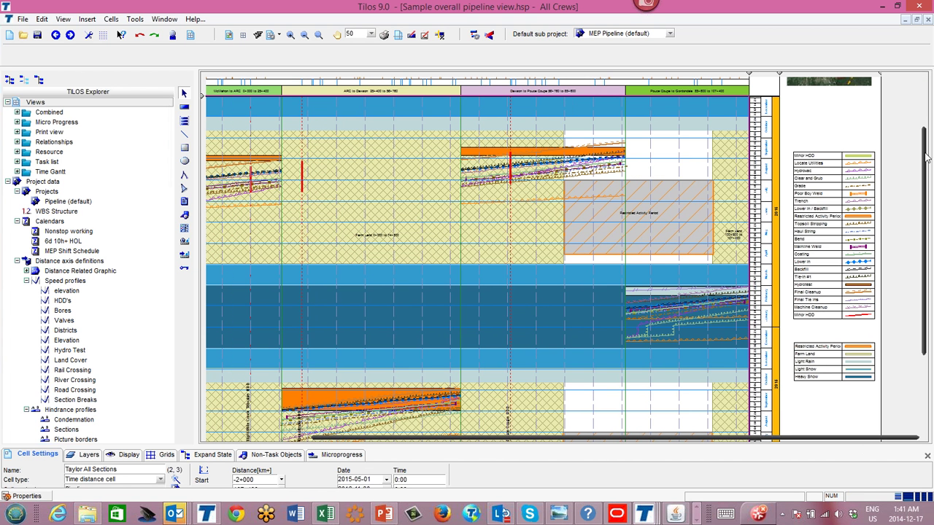
pyautogui.moveTo(925, 152); pyautogui.dragTo(925, 151)
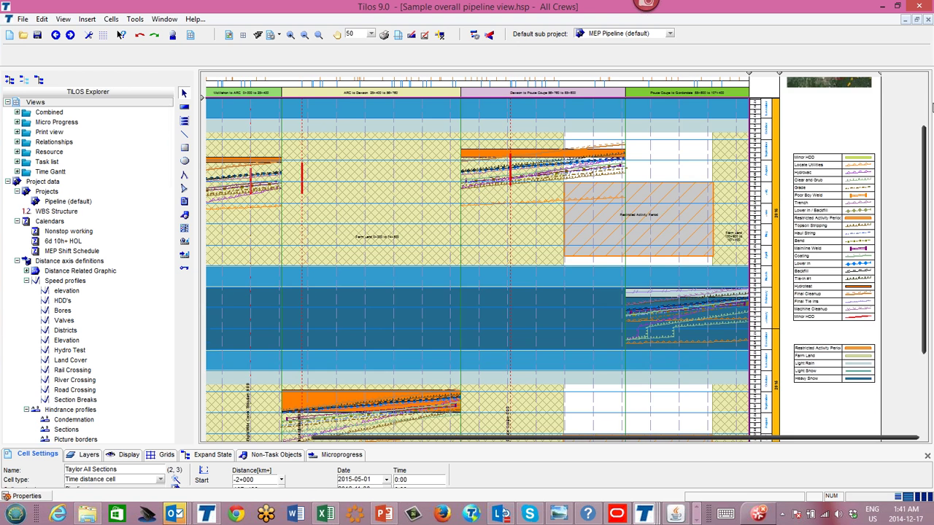
pyautogui.scroll(2, 931, 108)
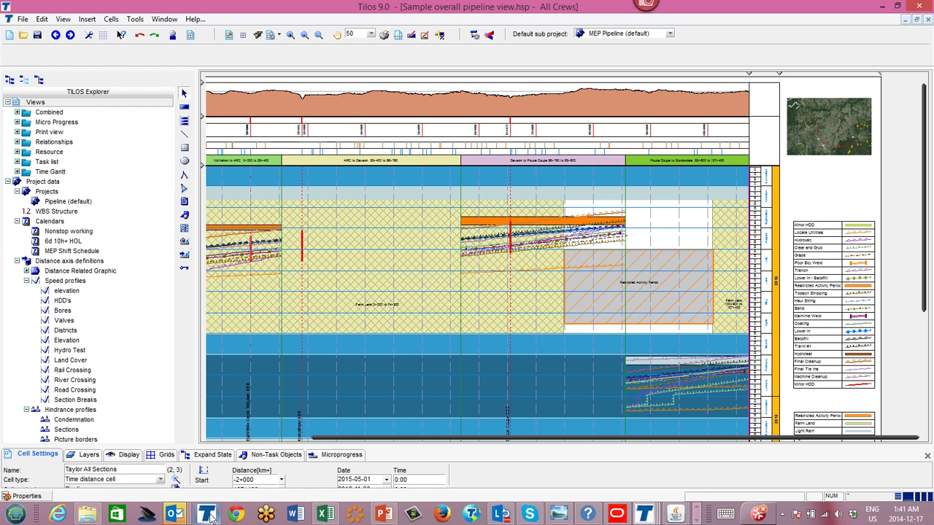
# - Switch to the Test file for paper project in Tilos 8.0 and examine the All crews 11x17 chart from the milestones to the mobilization period
pyautogui.moveTo(210, 516)
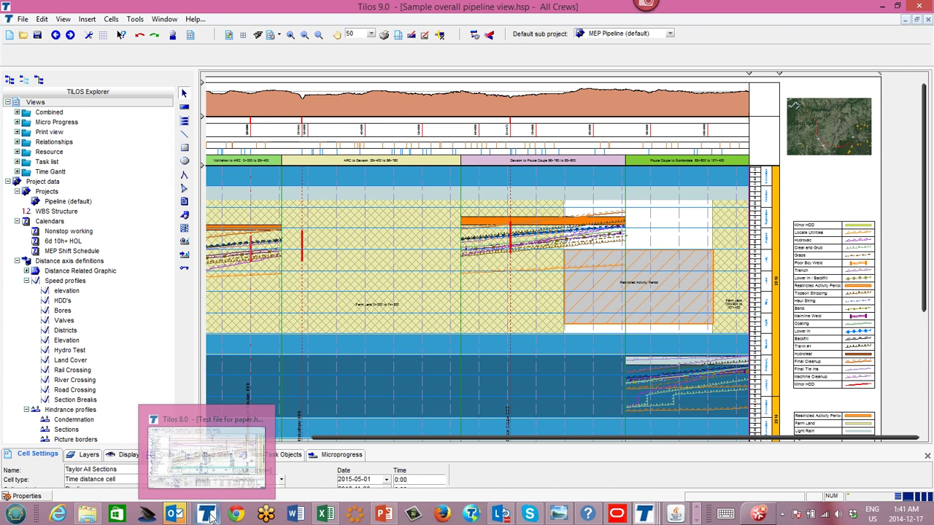
pyautogui.click(208, 515)
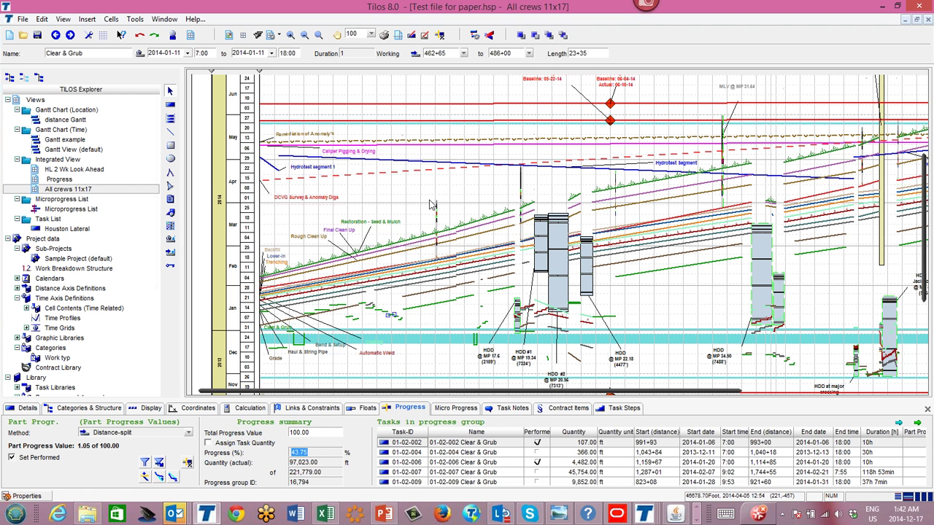
pyautogui.moveTo(925, 209); pyautogui.dragTo(927, 248)
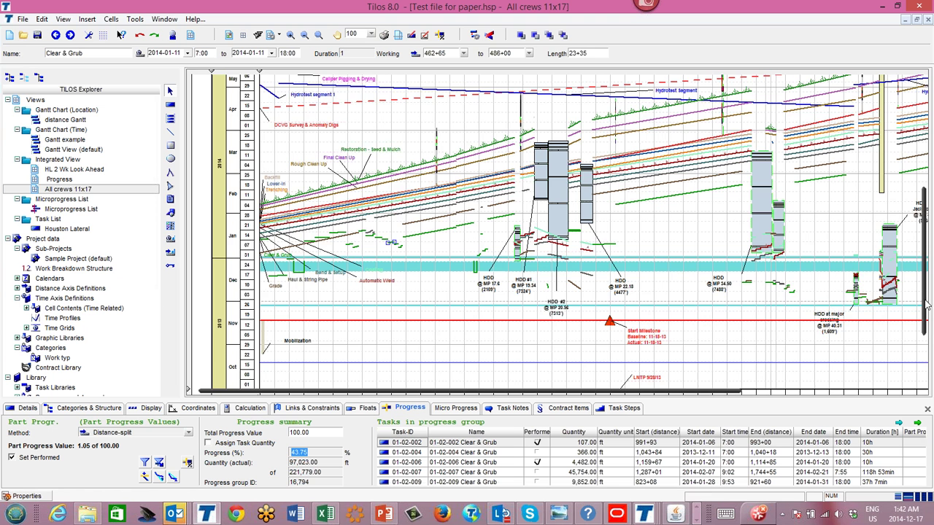
pyautogui.scroll(3, 926, 305)
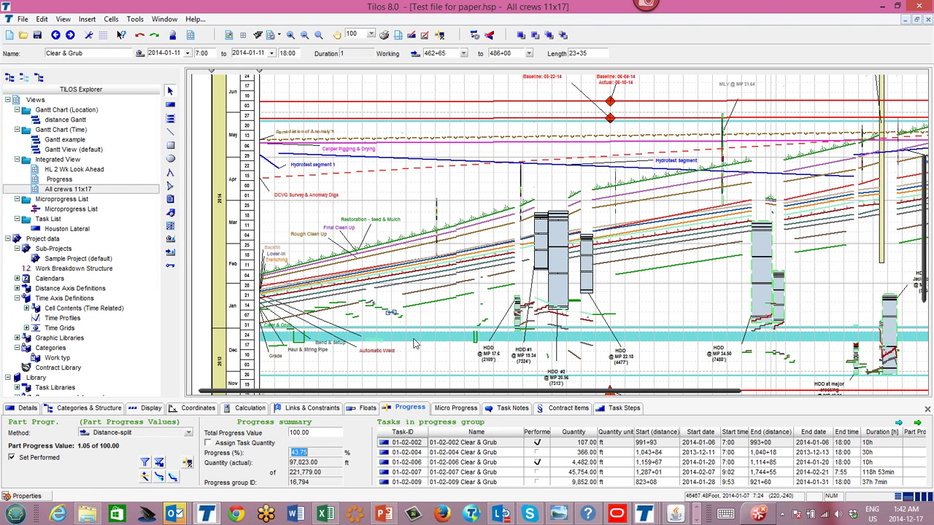
# - Select the Clear & Grub task spanning 518+20 to 709+24 and examine its progress group's percentage and the schedule down to mobilization
pyautogui.click(430, 301)
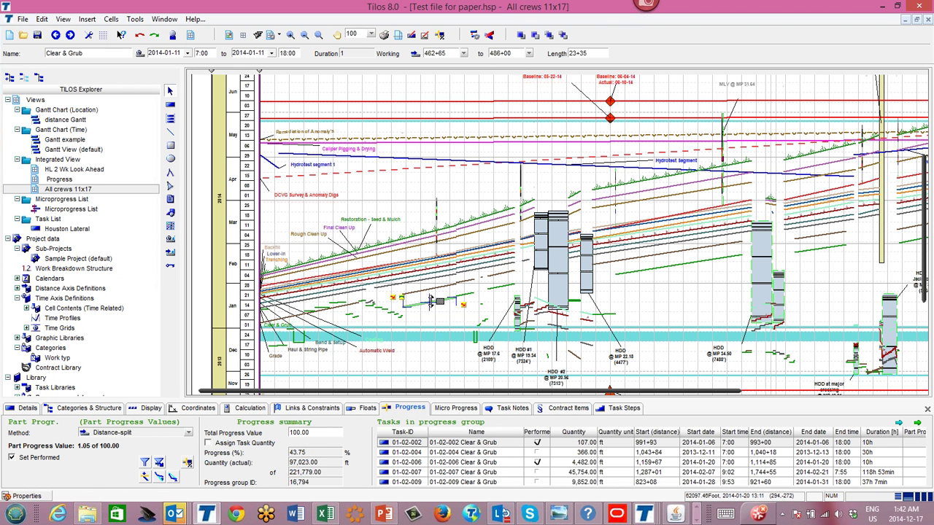
pyautogui.doubleClick(301, 452)
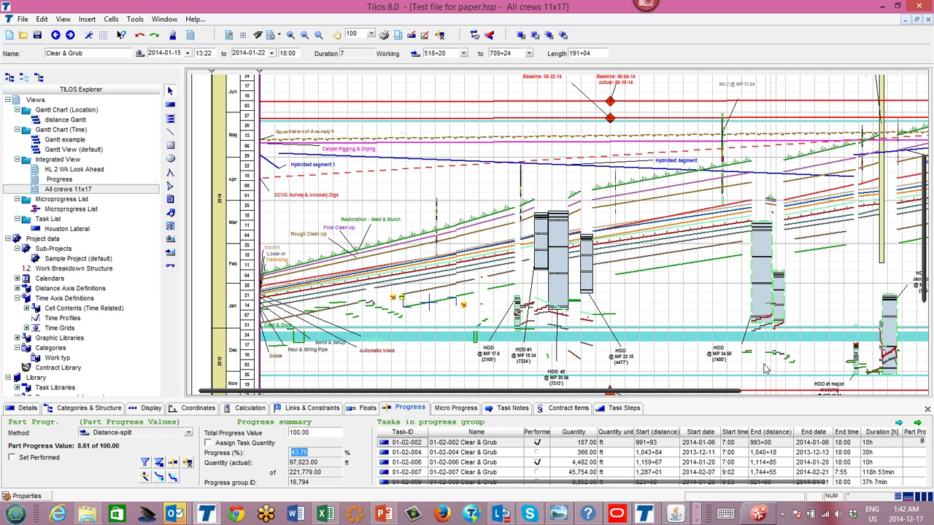
pyautogui.moveTo(922, 299); pyautogui.dragTo(921, 301)
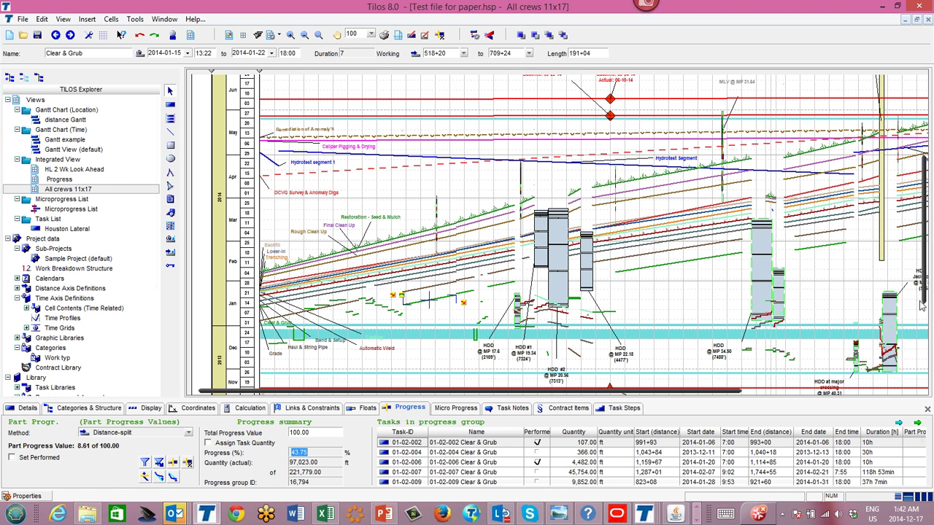
pyautogui.moveTo(920, 307); pyautogui.dragTo(921, 312)
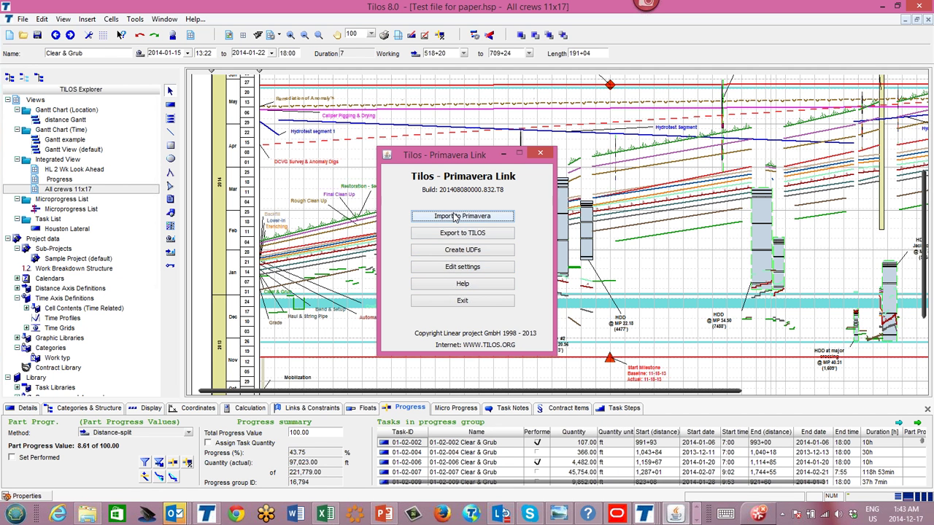
# - Start an import to Primavera through the Tilos - Primavera Link, accepting the Primavera Task Links with progress.xml profile
pyautogui.click(454, 219)
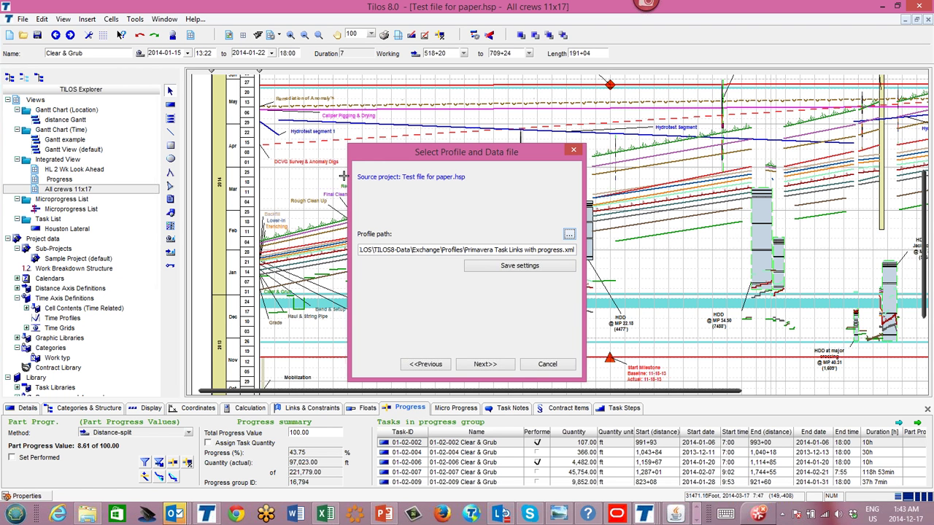
pyautogui.click(472, 365)
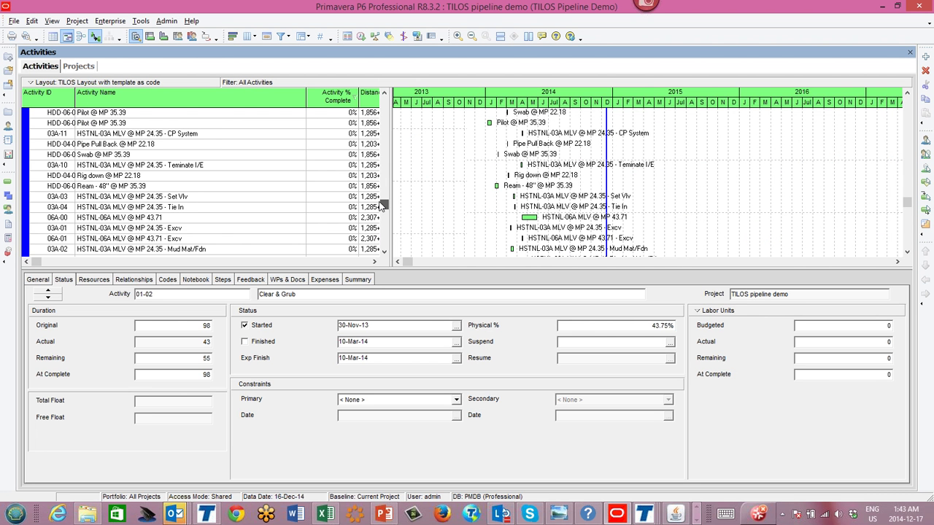
# - Locate activity 01-02 Clear & Grub in the Primavera P6 activity list and check its percent complete
pyautogui.moveTo(380, 207); pyautogui.dragTo(384, 241)
pyautogui.click(350, 239)
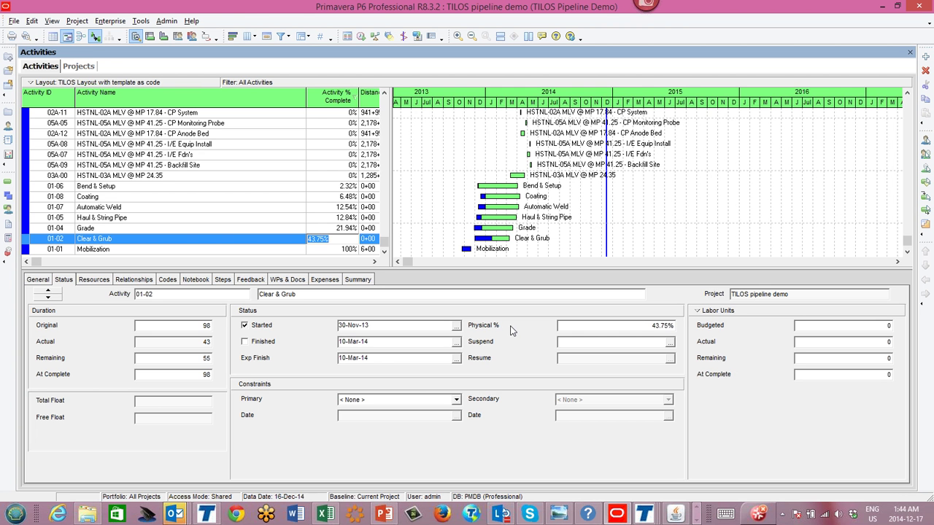
# - Return to the All crews 11x17 chart in Tilos 8.0 and switch to the Pipeline planning using TILOS presentation in PowerPoint
pyautogui.click(207, 514)
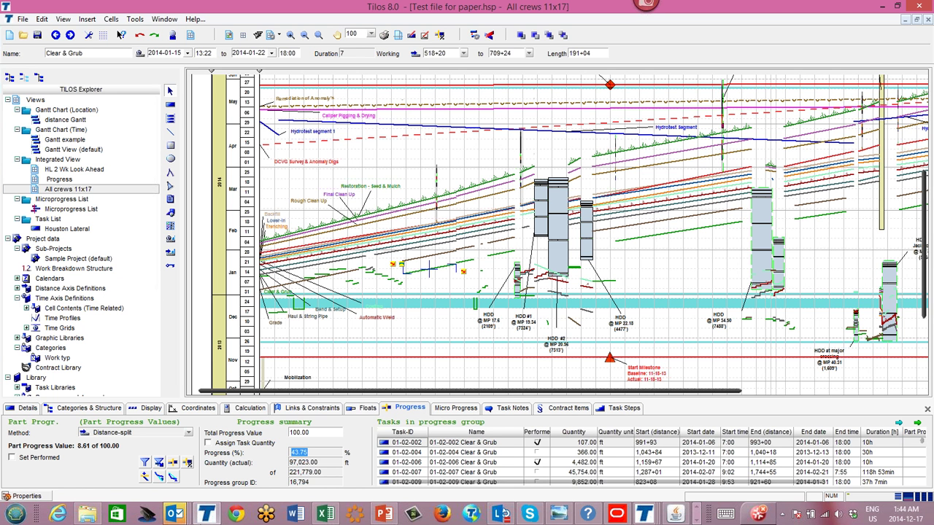
pyautogui.moveTo(379, 516)
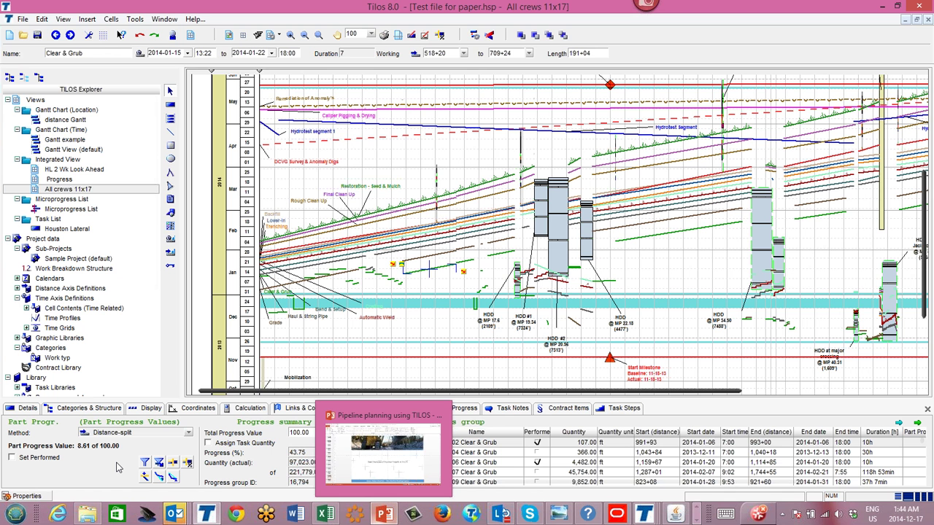
pyautogui.click(385, 513)
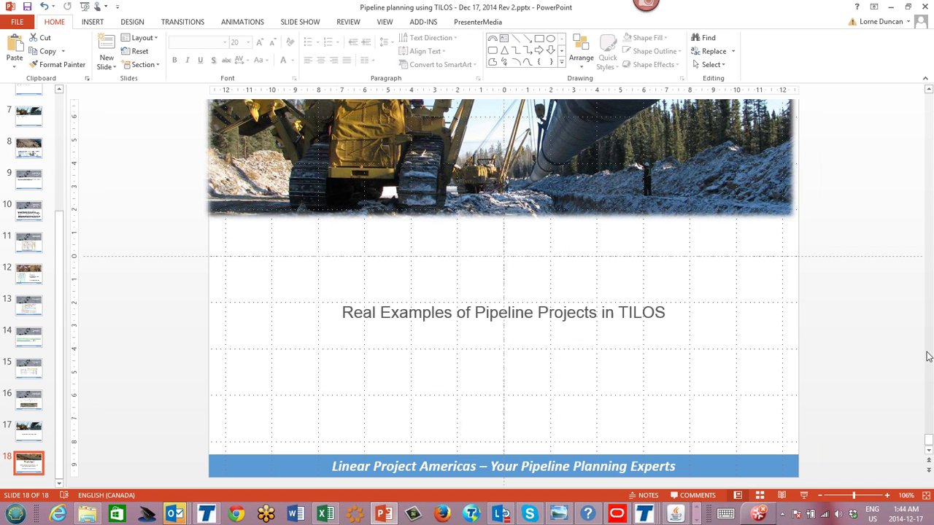